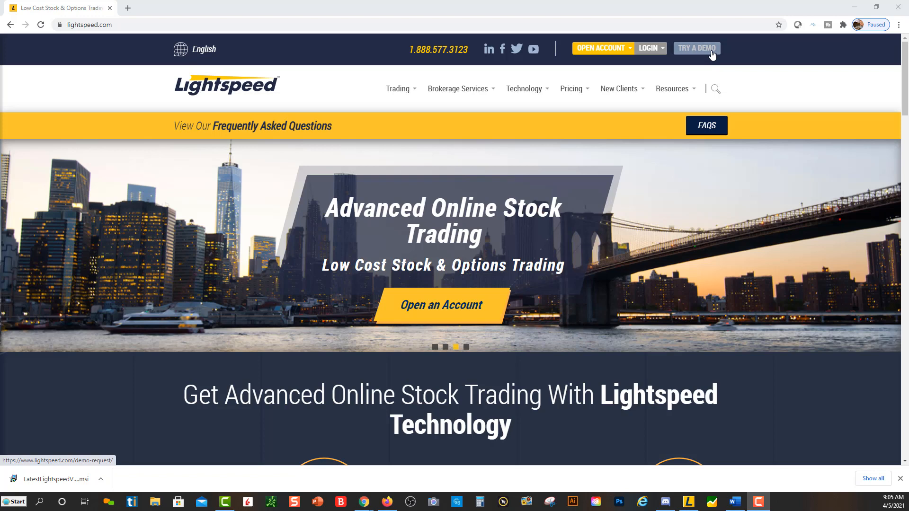
# - Navigate from the demo request page back home, then to Lightspeed Trader's Downloads and Documentation page
pyautogui.click(713, 55)
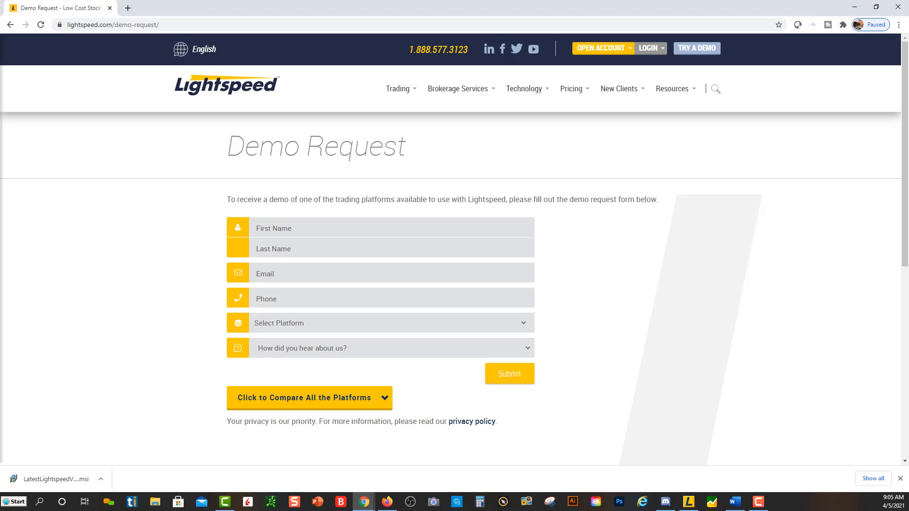
pyautogui.press('F10')
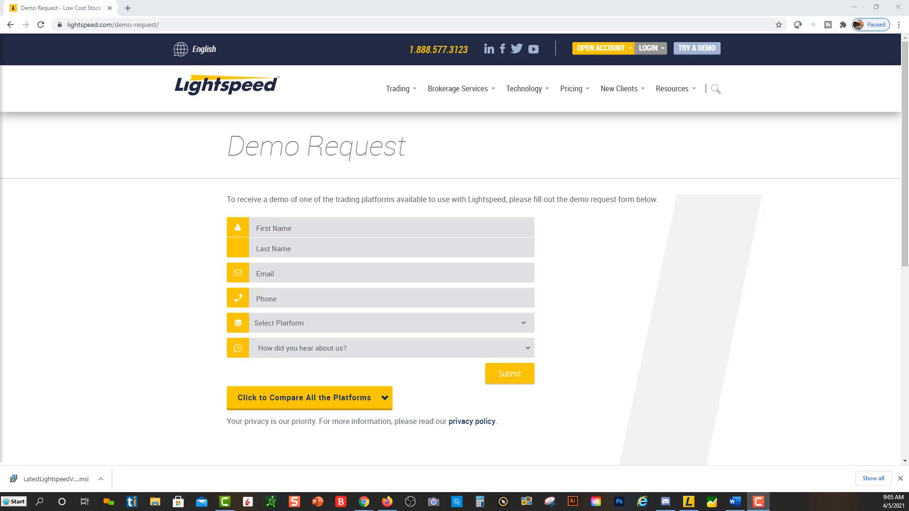
pyautogui.click(230, 93)
pyautogui.moveTo(619, 89)
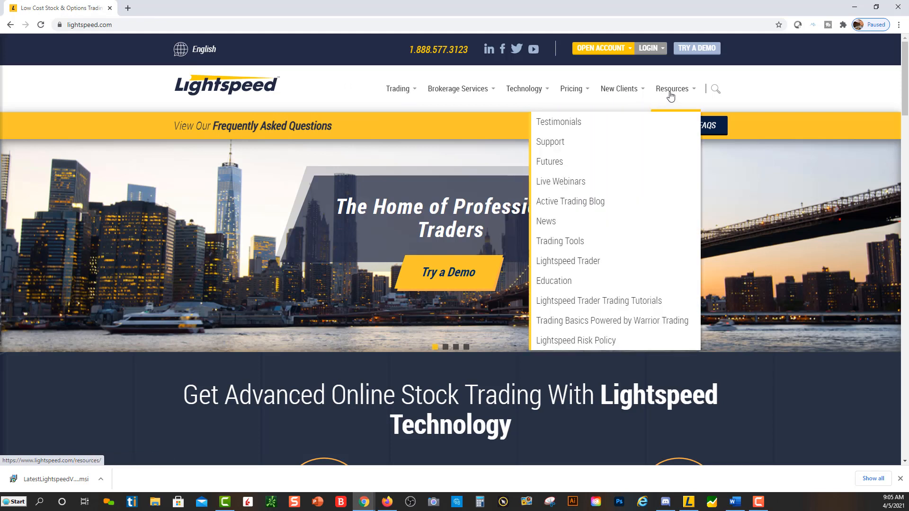
pyautogui.moveTo(672, 88)
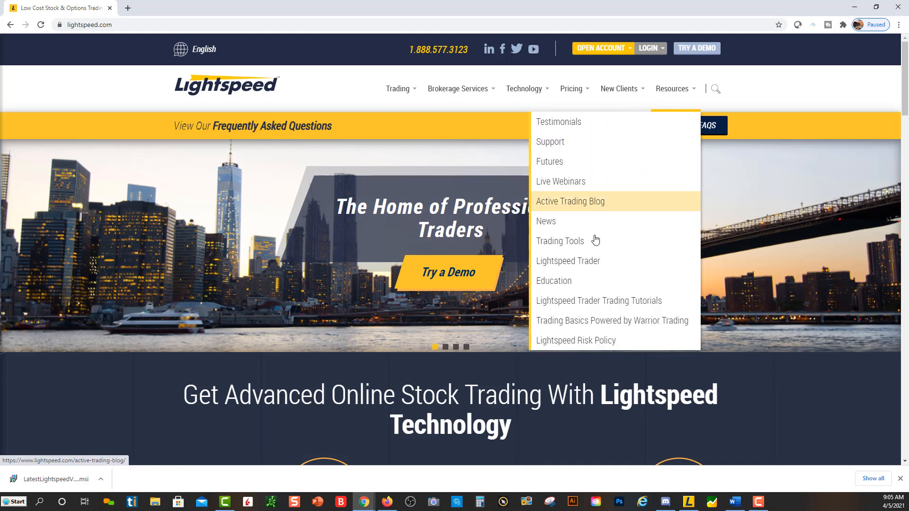
pyautogui.click(583, 267)
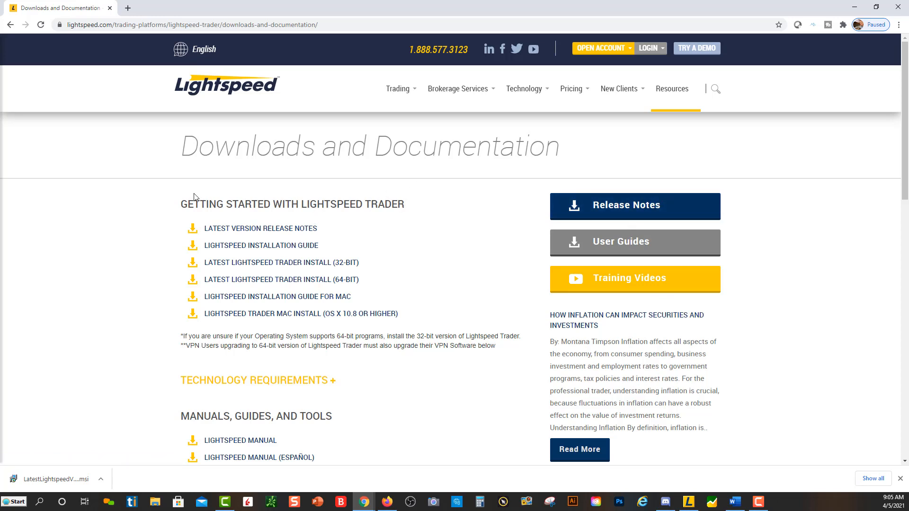
pyautogui.moveTo(186, 201); pyautogui.dragTo(429, 208)
pyautogui.click(466, 236)
pyautogui.scroll(-8, 857, 178)
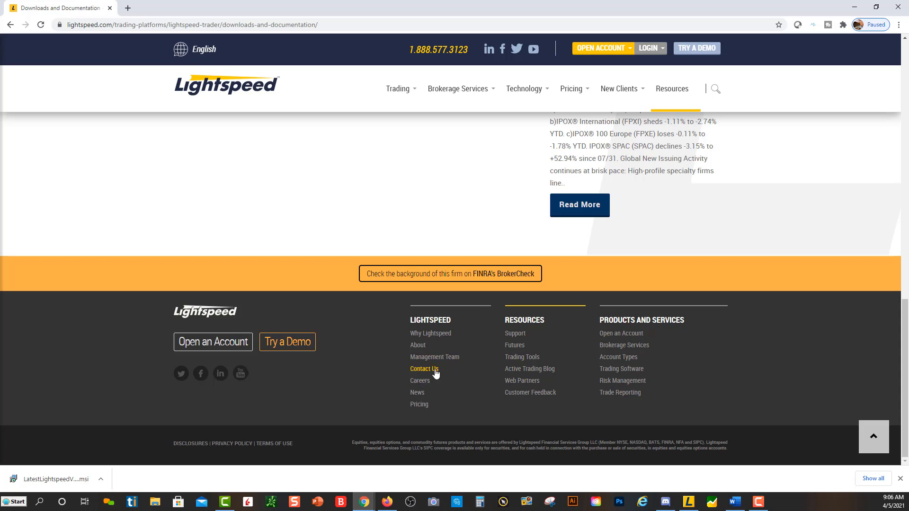
pyautogui.scroll(8, 704, 305)
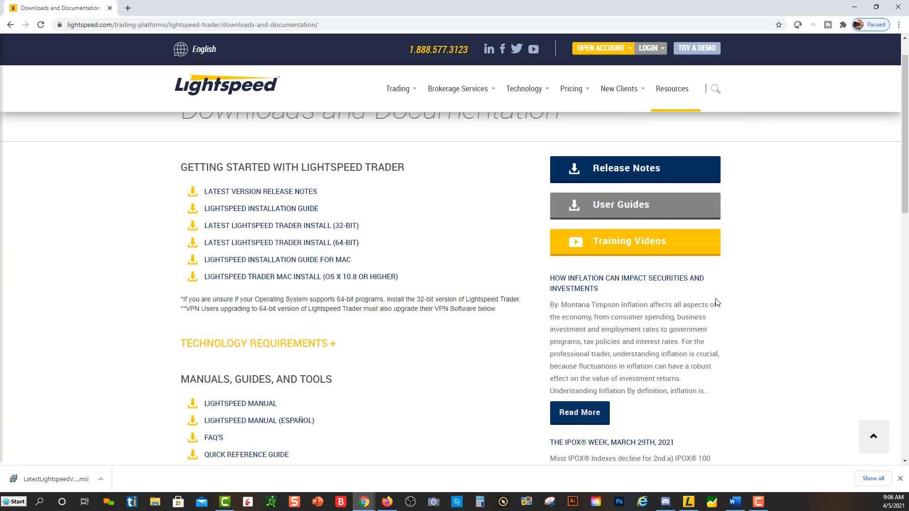